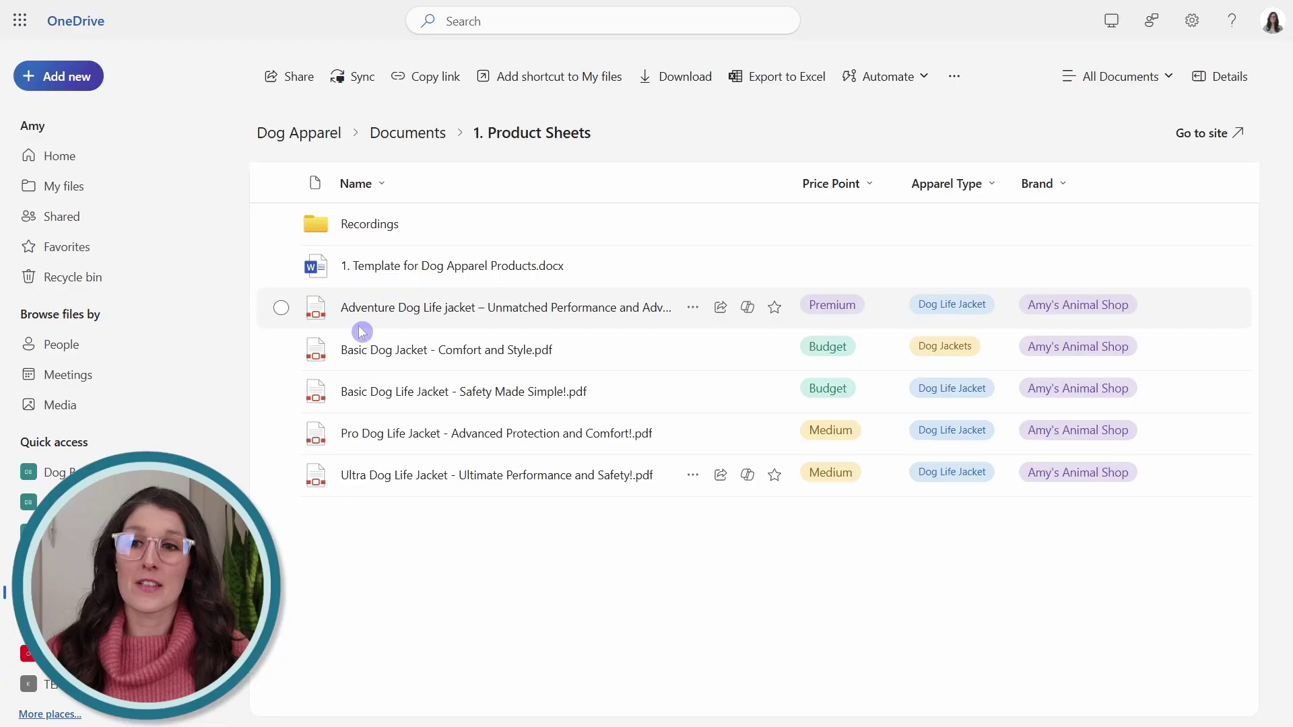
Select the Adventure, Basic, Basic Life, Pro and Ultra dog jacket sheets and have Copilot summarize them.
{"action": "left_click", "coordinate": [280, 311]}
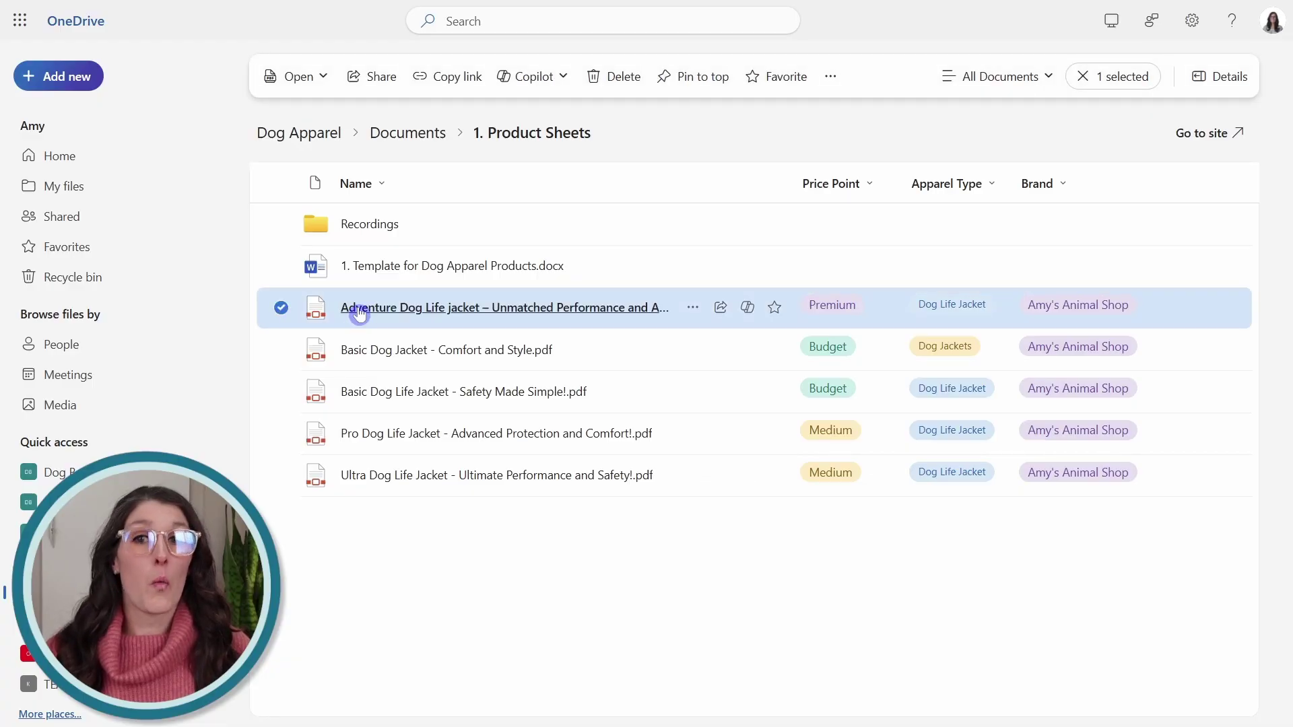
{"action": "left_click", "coordinate": [281, 349]}
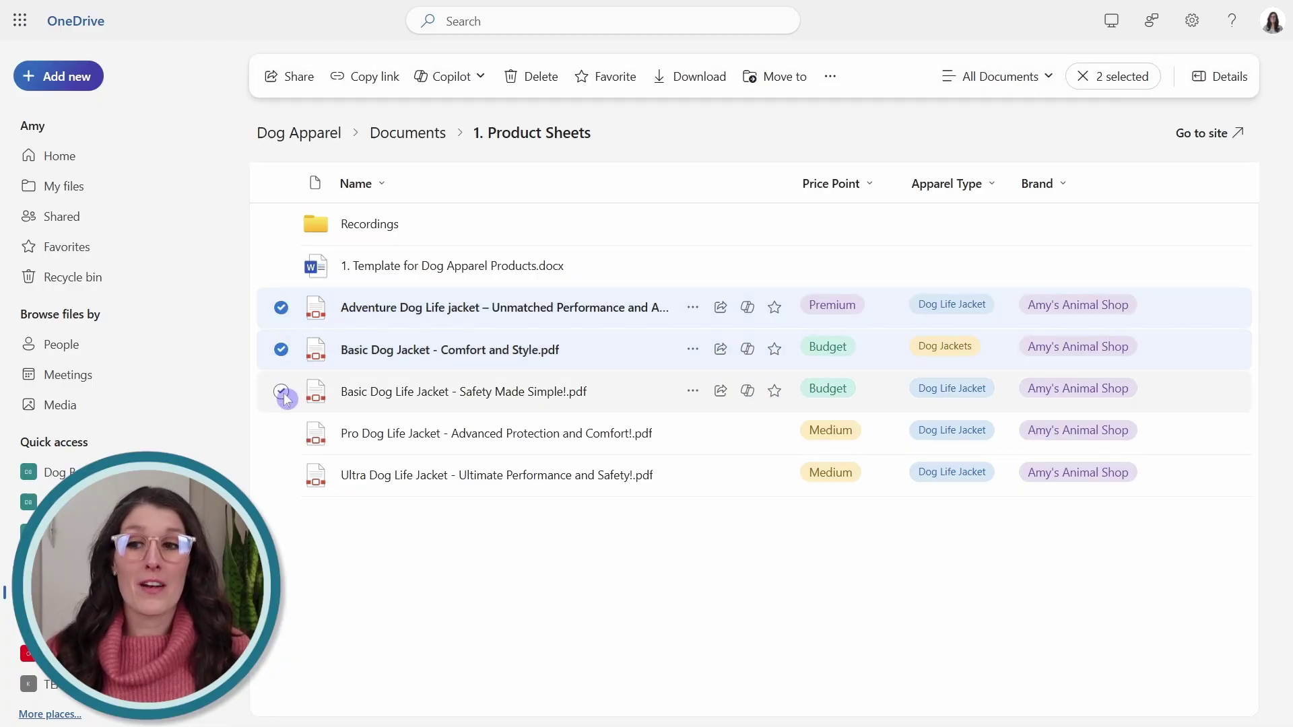
{"action": "left_click", "coordinate": [281, 391]}
{"action": "left_click", "coordinate": [281, 433]}
{"action": "left_click", "coordinate": [281, 476]}
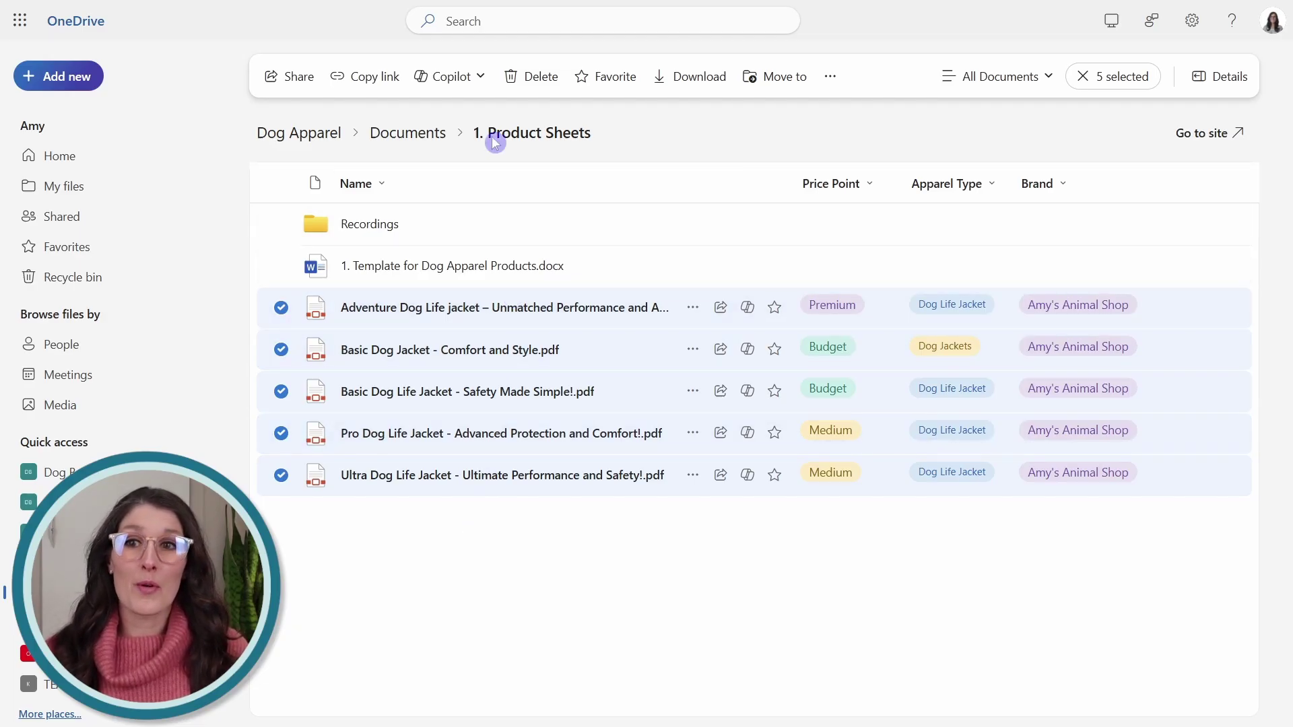
{"action": "left_click", "coordinate": [479, 79]}
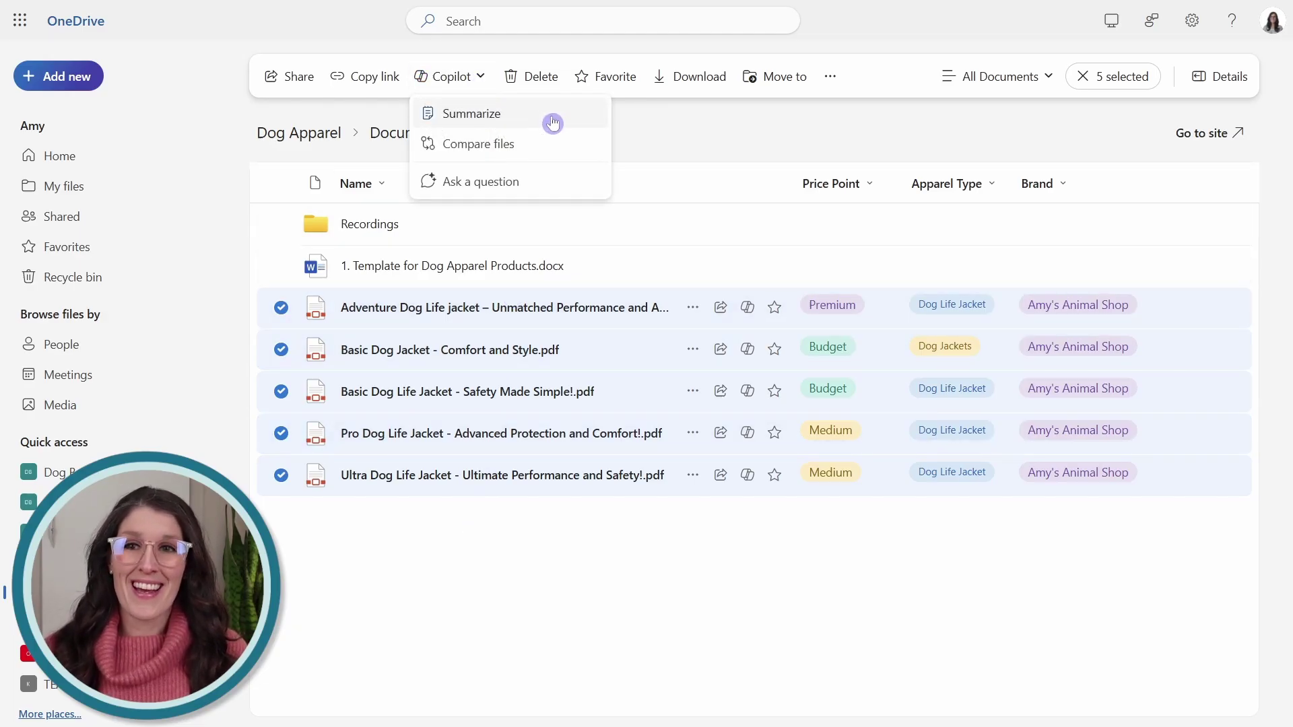
{"action": "left_click", "coordinate": [550, 116]}
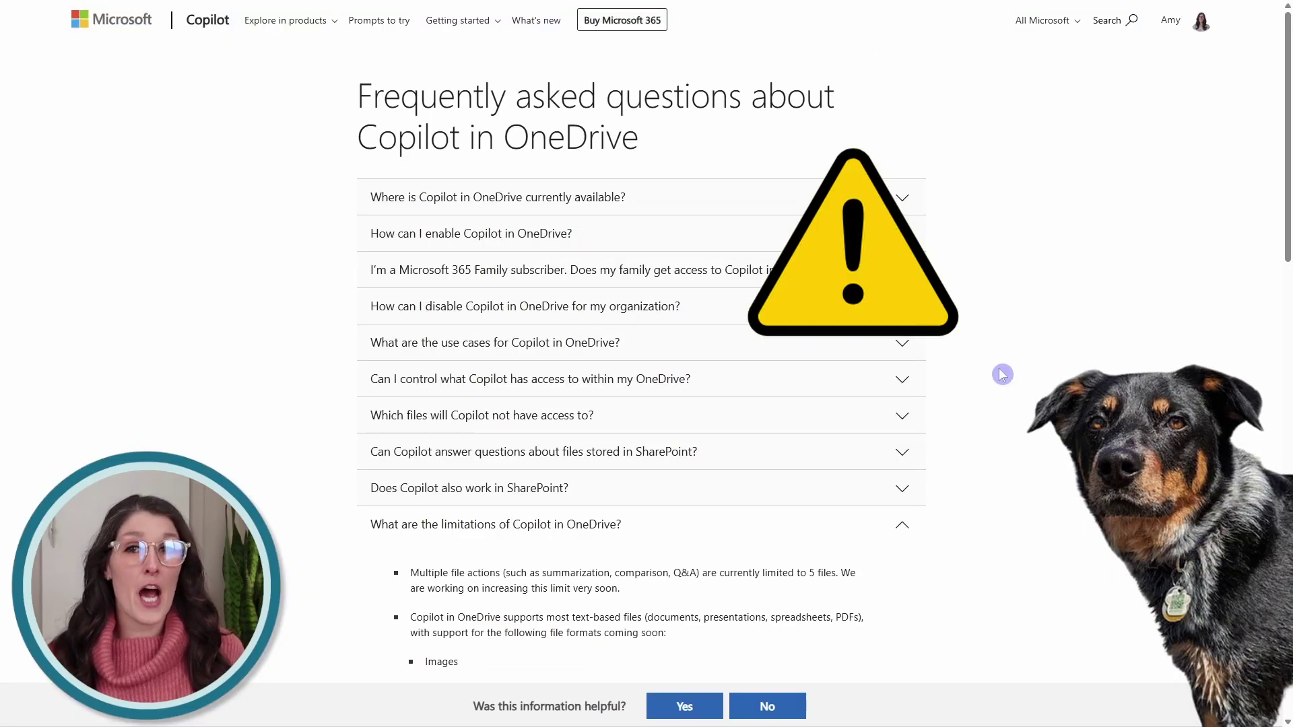
Scroll through the Copilot in OneDrive limitations list, including the five-file limit.
{"action": "scroll", "coordinate": [1003, 374], "scroll_direction": "down", "scroll_amount": 5}
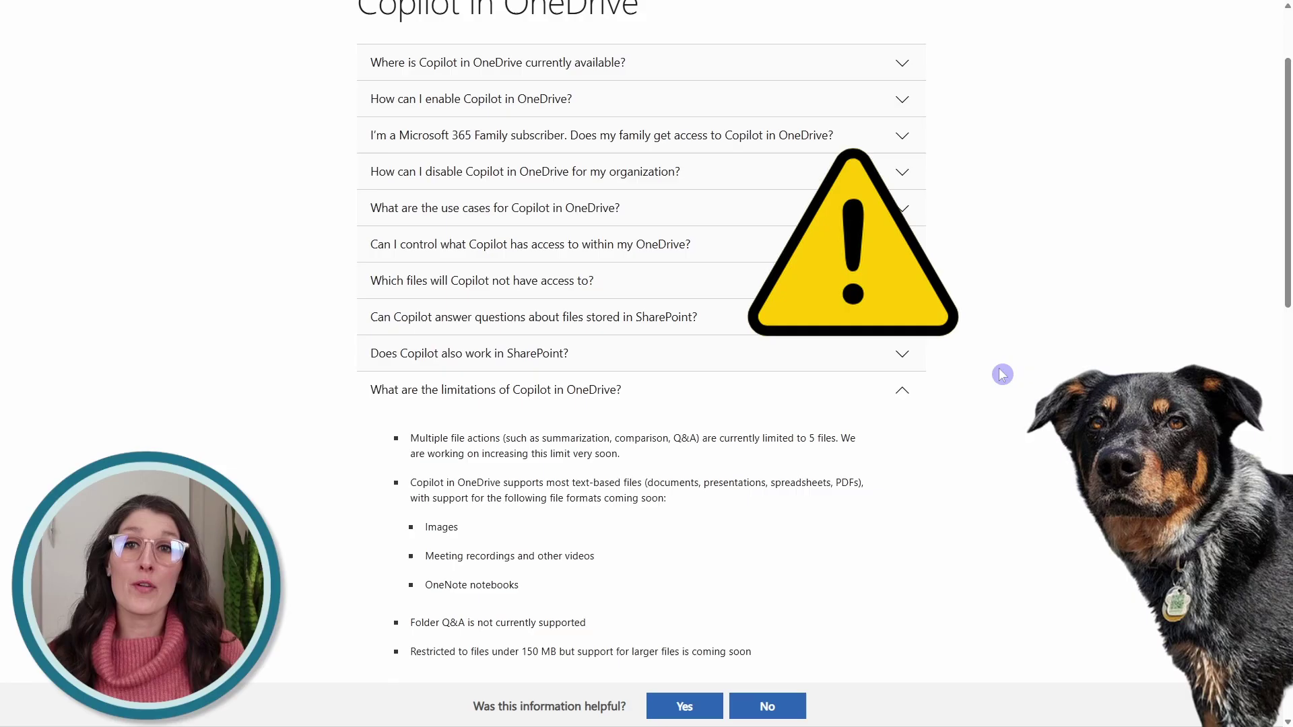
{"action": "scroll", "coordinate": [1002, 374], "scroll_direction": "down", "scroll_amount": 1}
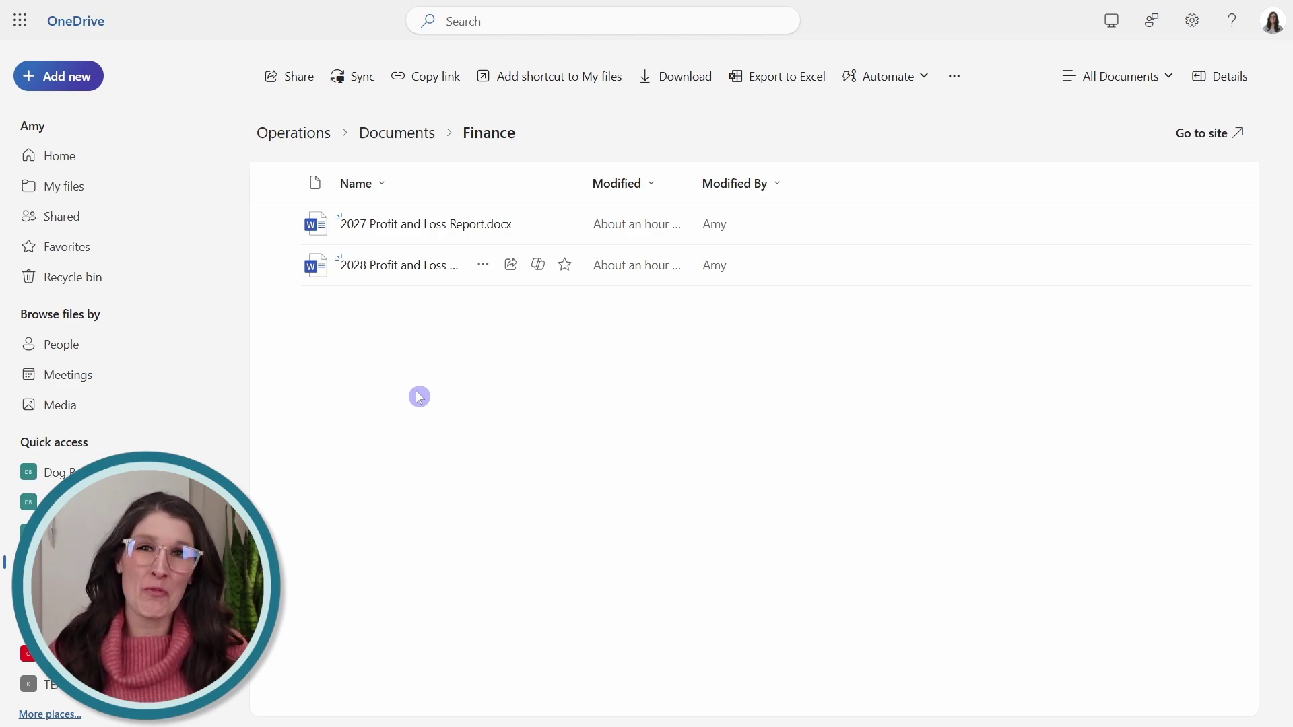
Select the 2027 and 2028 Profit and Loss Reports and run Copilot's Compare files.
{"action": "left_click", "coordinate": [281, 223]}
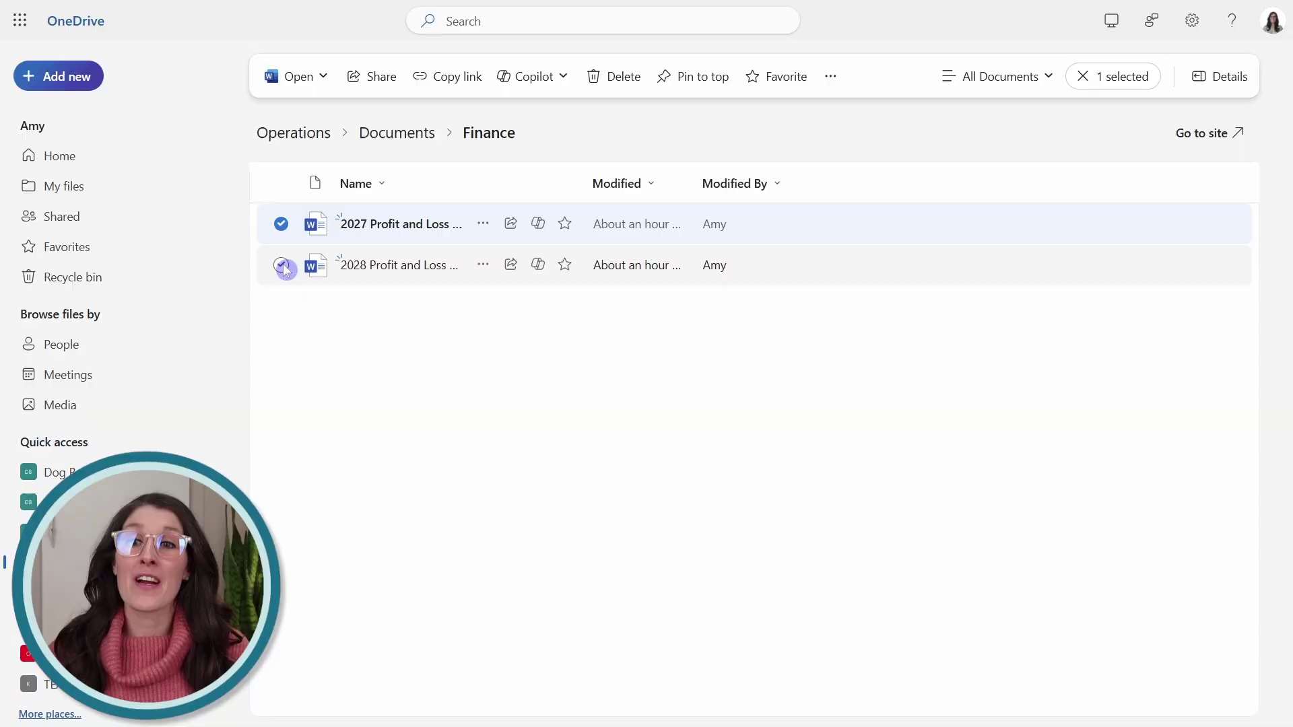
{"action": "left_click", "coordinate": [283, 265]}
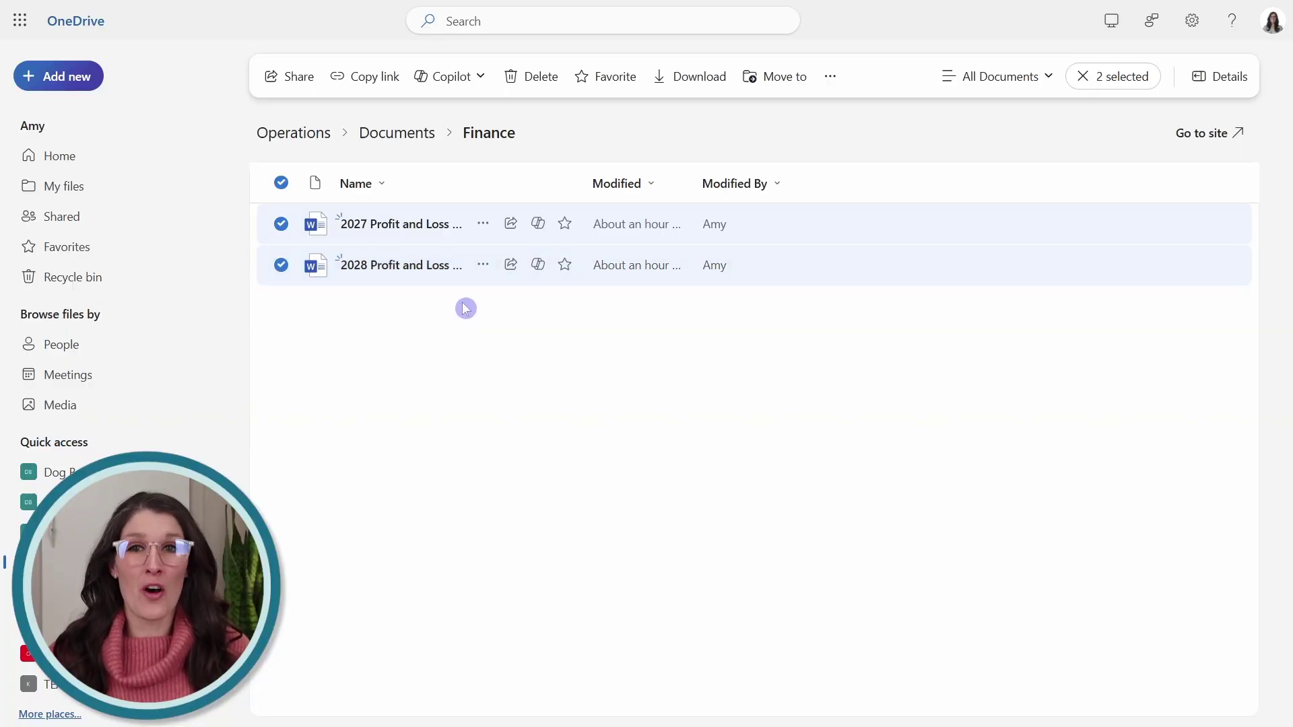
{"action": "left_click", "coordinate": [483, 79]}
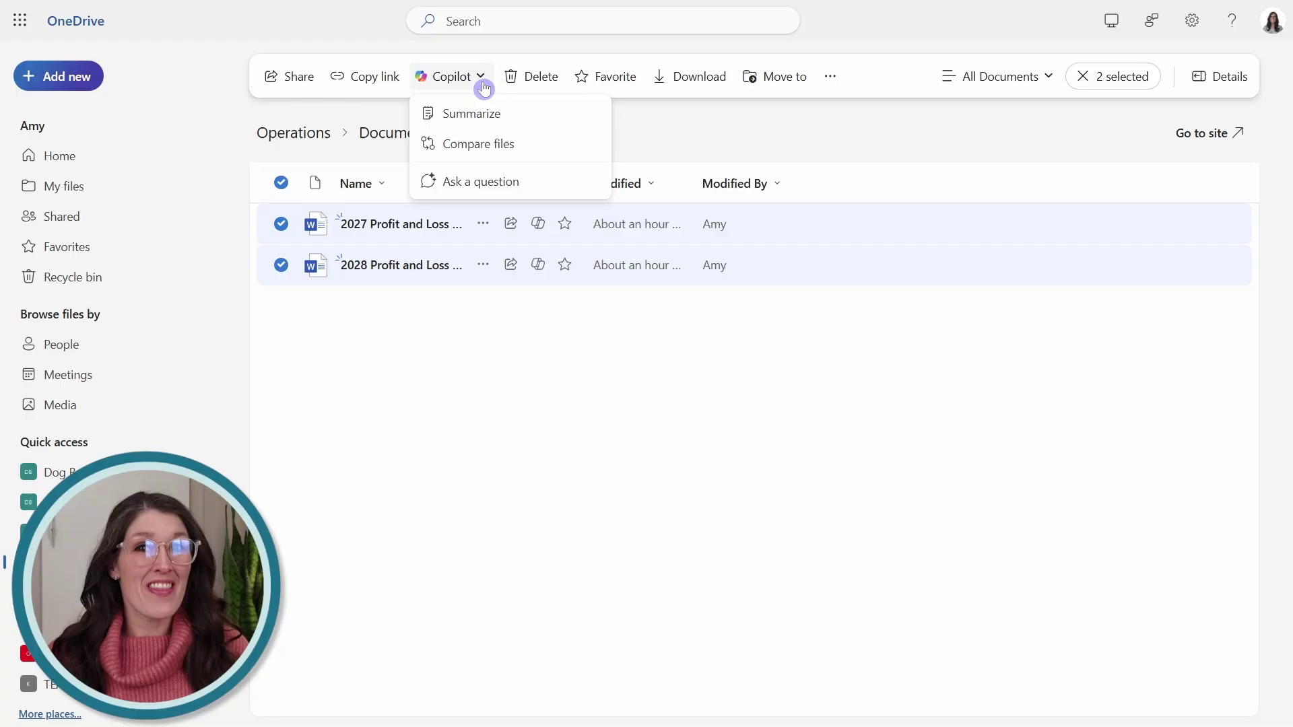
{"action": "left_click", "coordinate": [534, 145]}
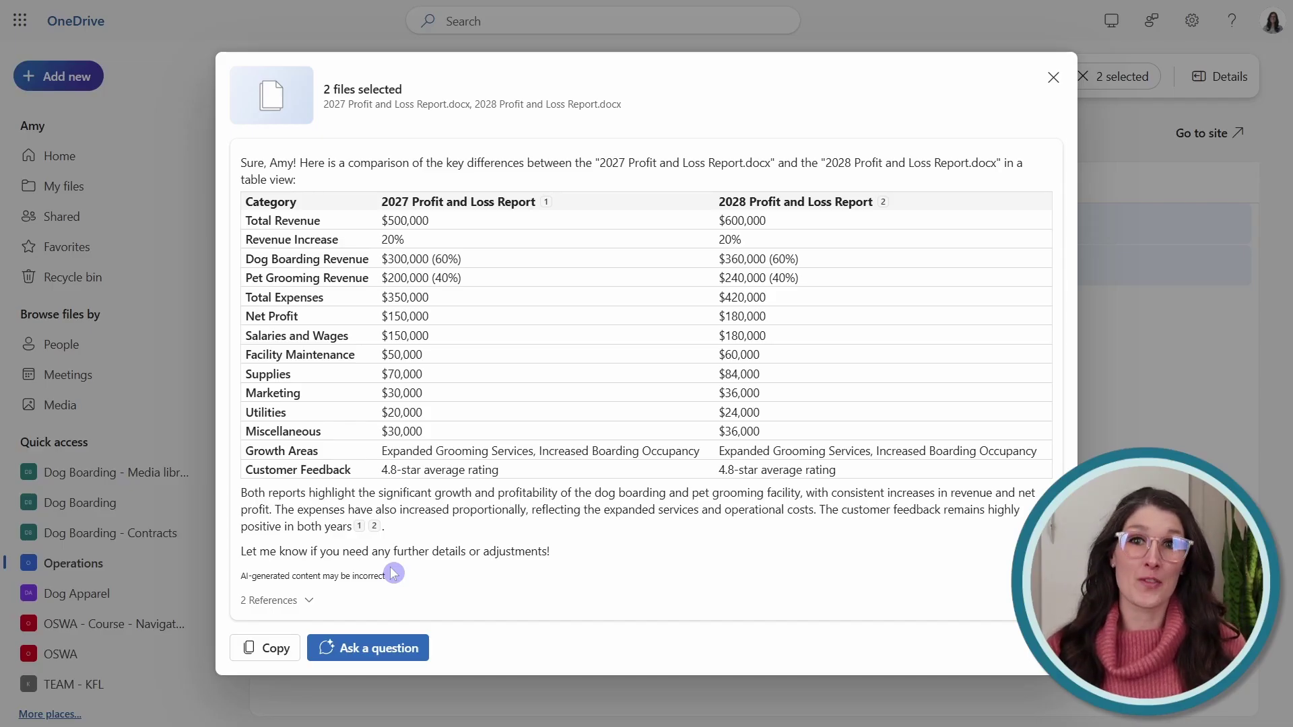
Copy Copilot's comparison table of the two Profit and Loss Reports.
{"action": "left_click", "coordinate": [276, 654]}
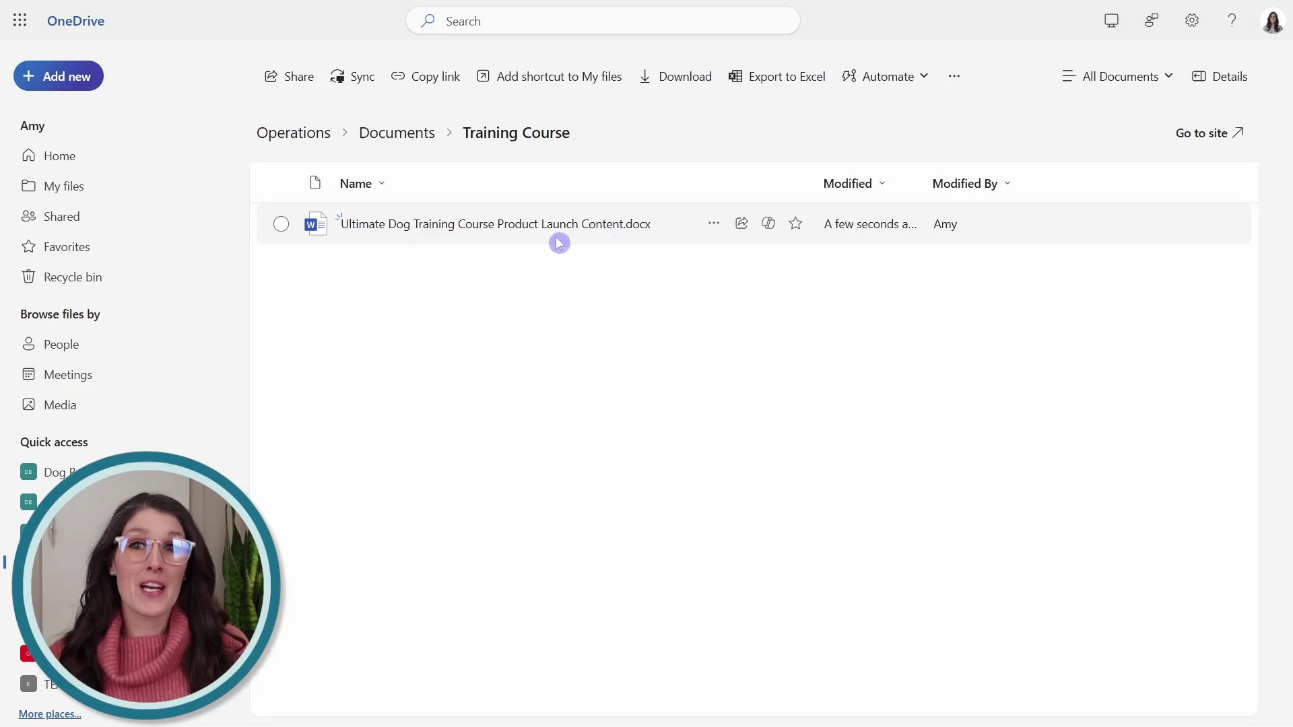
Have Copilot create an FAQ from Ultimate Dog Training Course Product Launch Content.docx.
{"action": "left_click", "coordinate": [774, 225]}
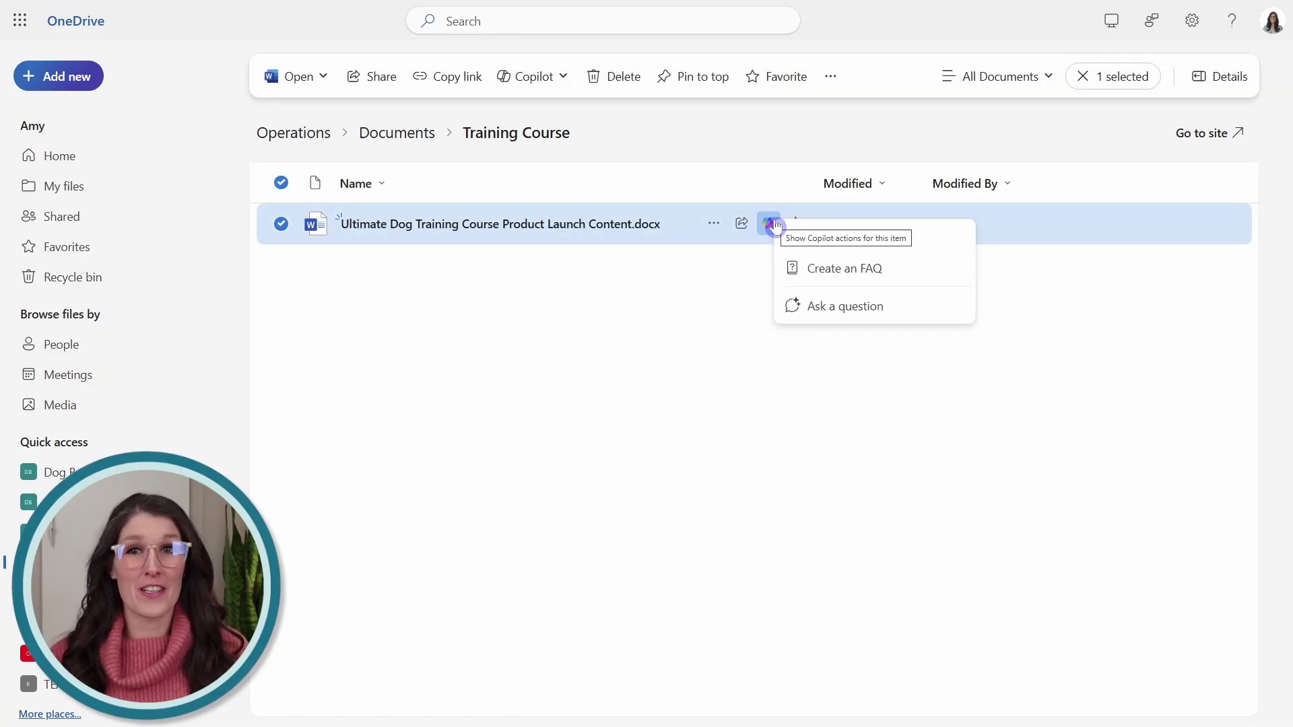
{"action": "left_click", "coordinate": [914, 270]}
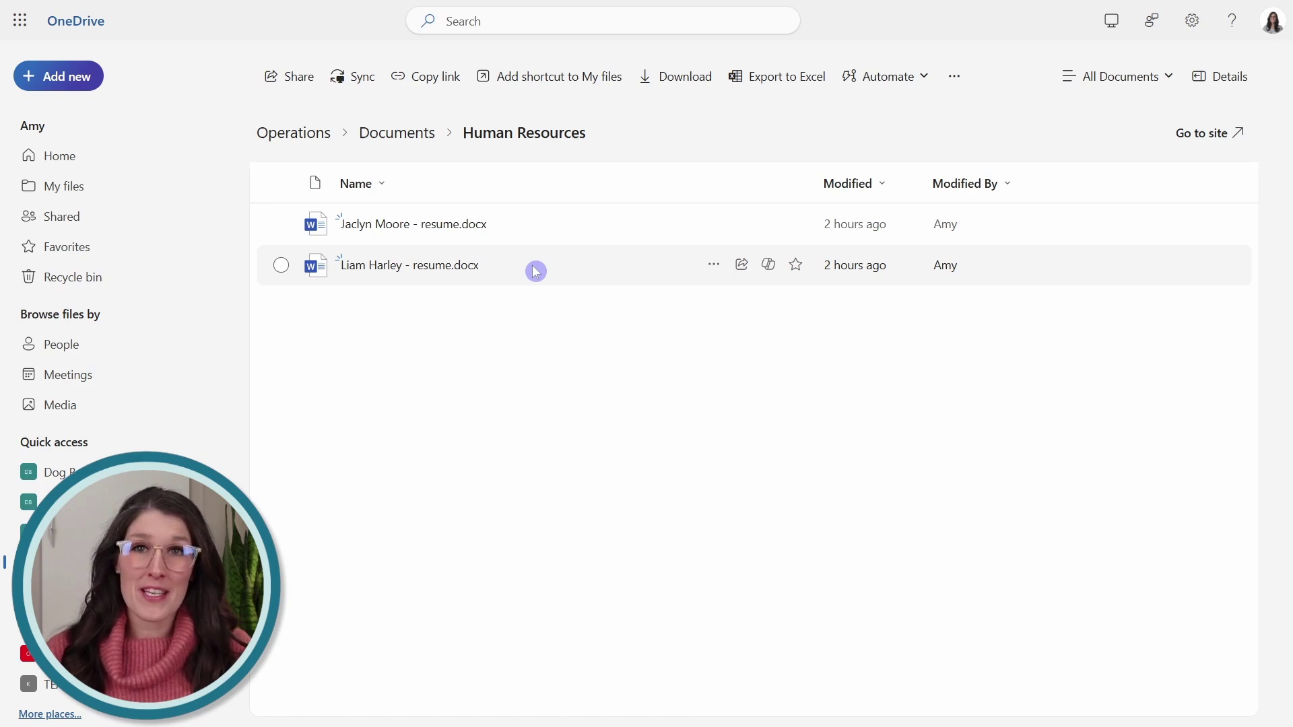
Tick the checkboxes of the two candidates' resume documents.
{"action": "left_click", "coordinate": [279, 231]}
{"action": "left_click", "coordinate": [280, 266]}
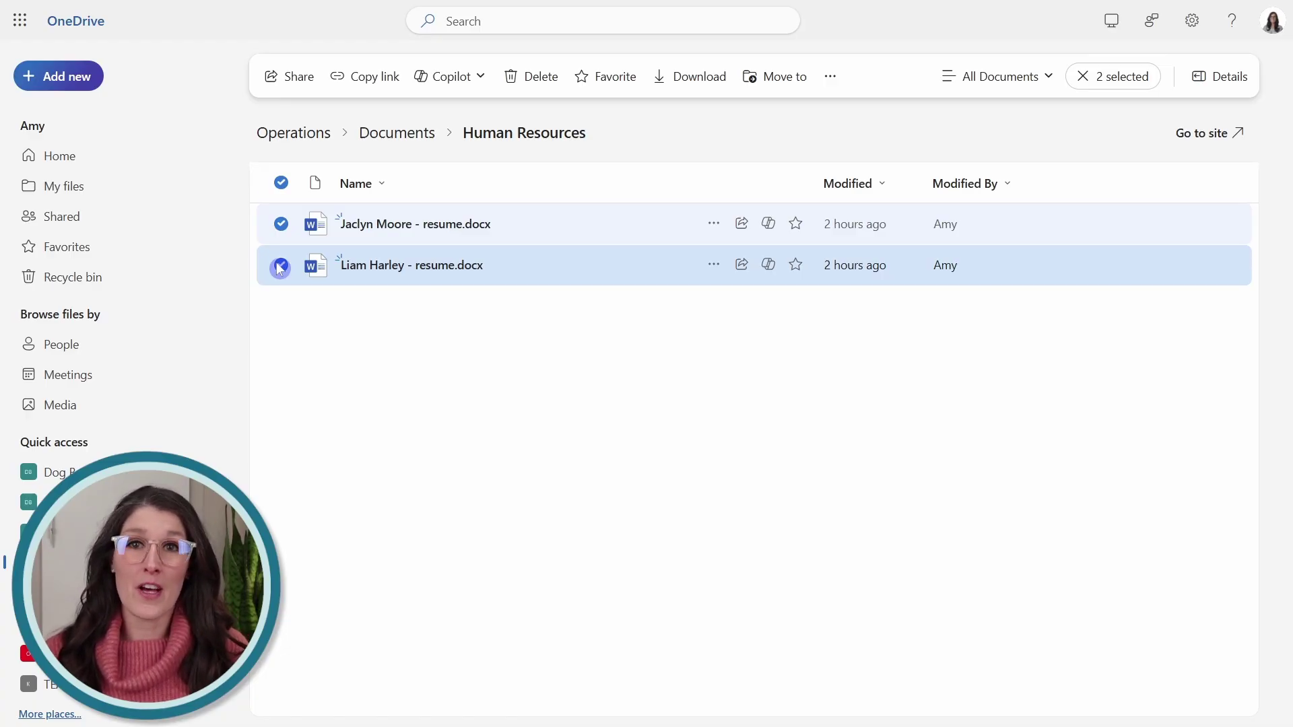
Ask Copilot 'which resume has higher education' about the two selected resumes.
{"action": "left_click", "coordinate": [482, 80]}
{"action": "left_click", "coordinate": [498, 179]}
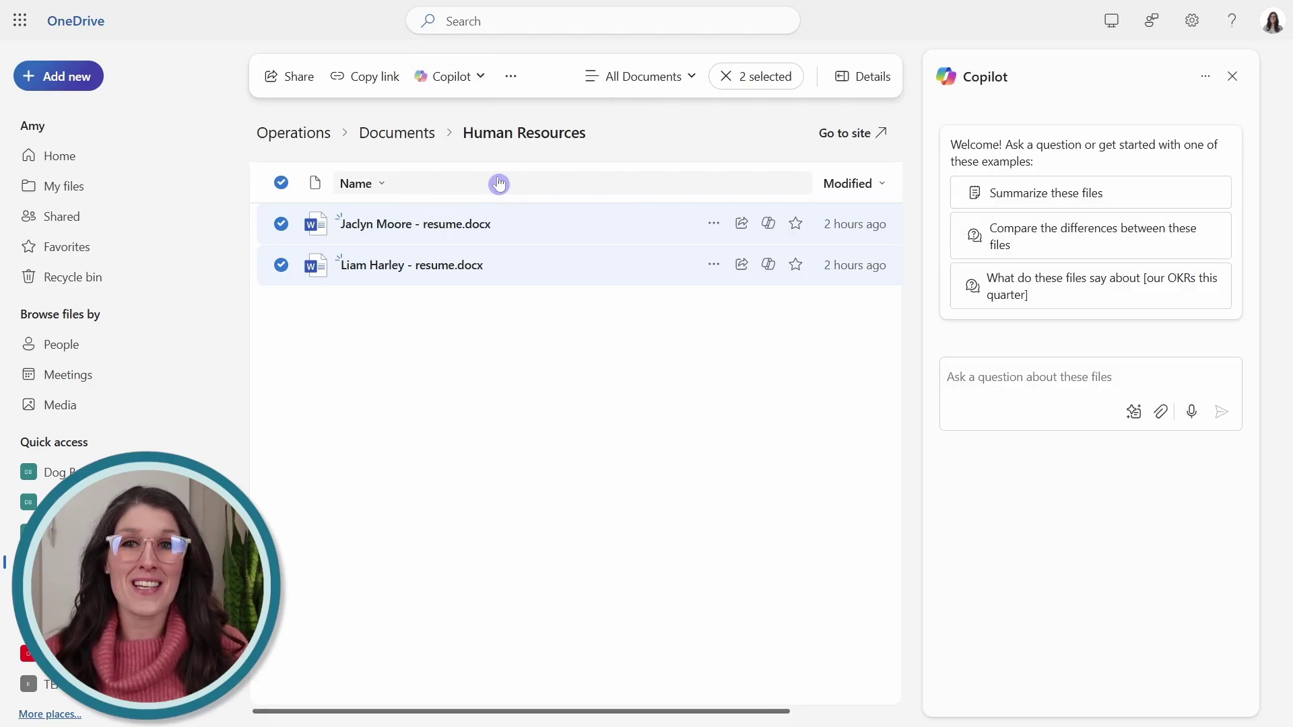
{"action": "type", "text": "which resume has higher education"}
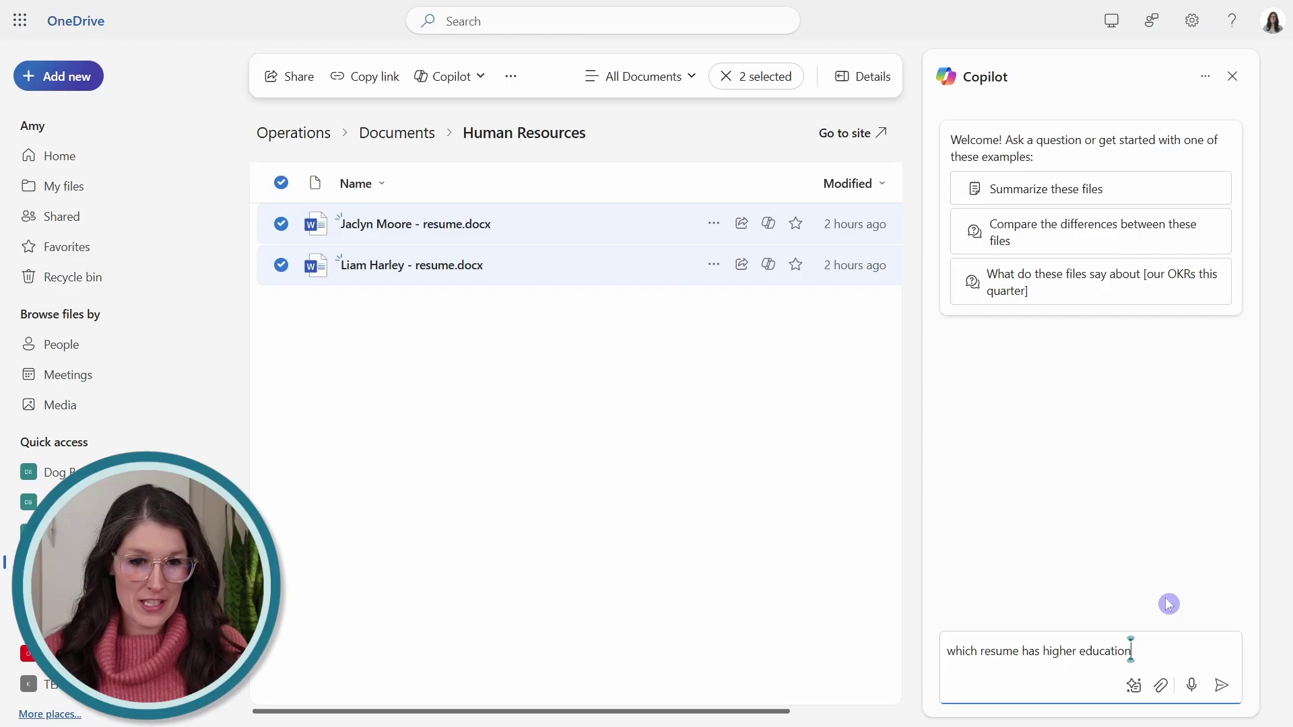
{"action": "key", "text": "Return"}
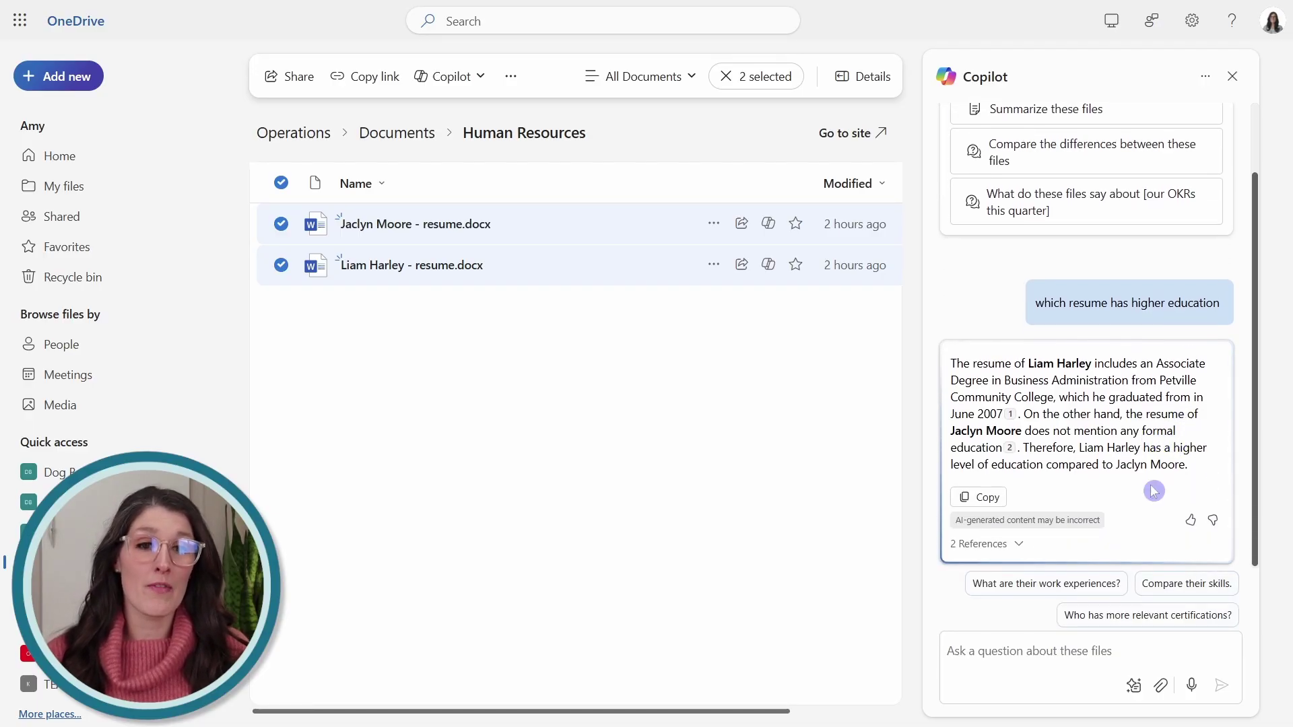
{"action": "left_click", "coordinate": [1048, 654]}
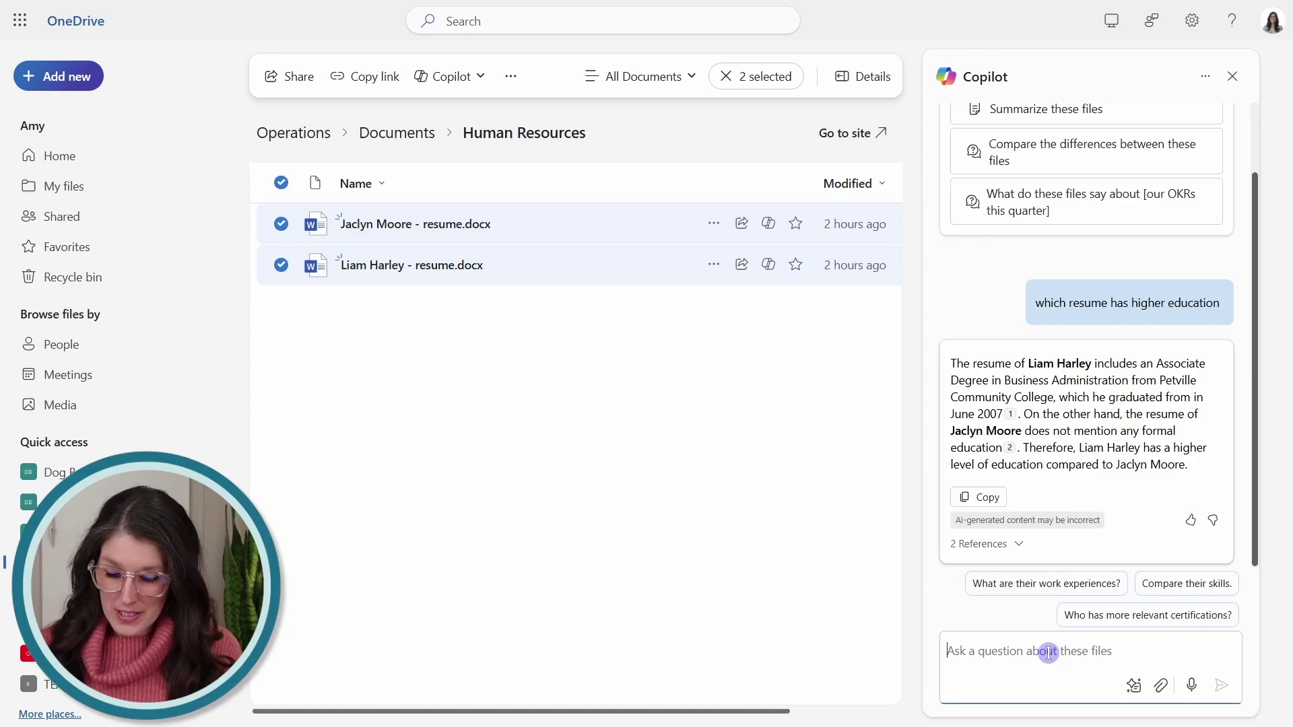
Ask Copilot to 'tabulate' the two resumes and scroll through the resulting table.
{"action": "type", "text": "tabulate"}
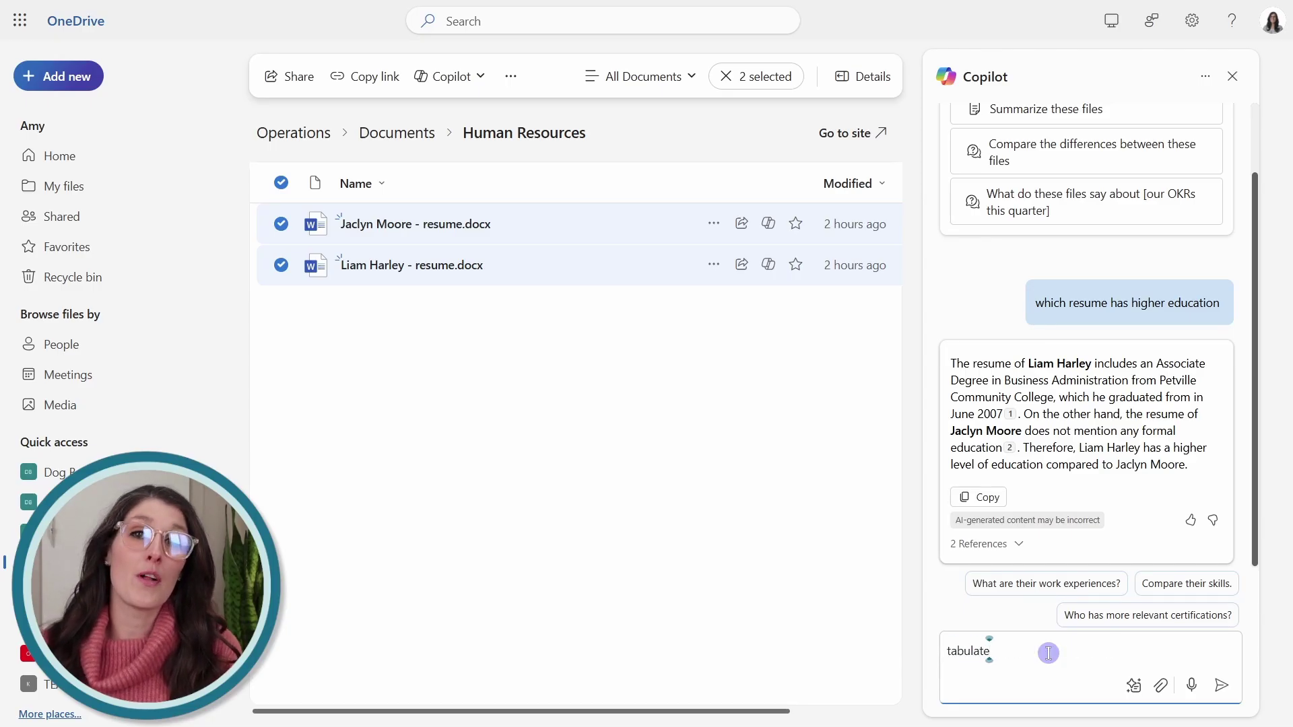
{"action": "key", "text": "Return"}
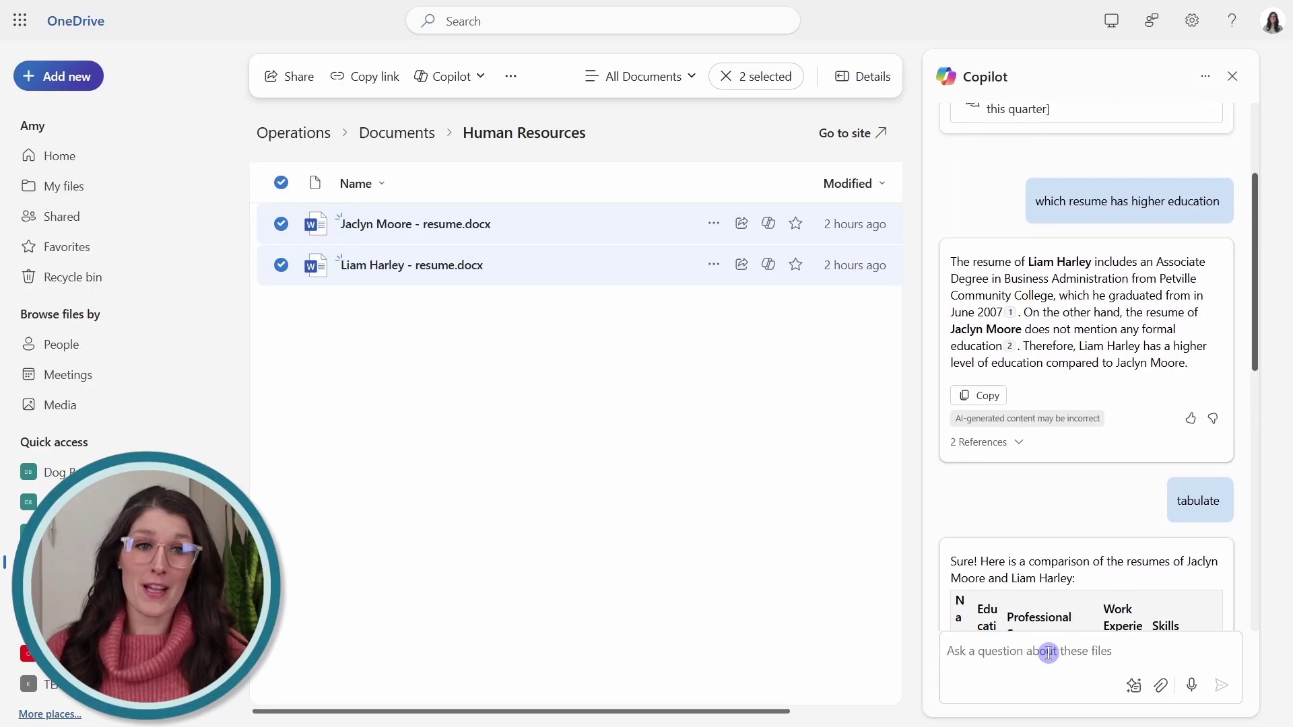
{"action": "scroll", "coordinate": [1251, 341], "scroll_direction": "down", "scroll_amount": 6}
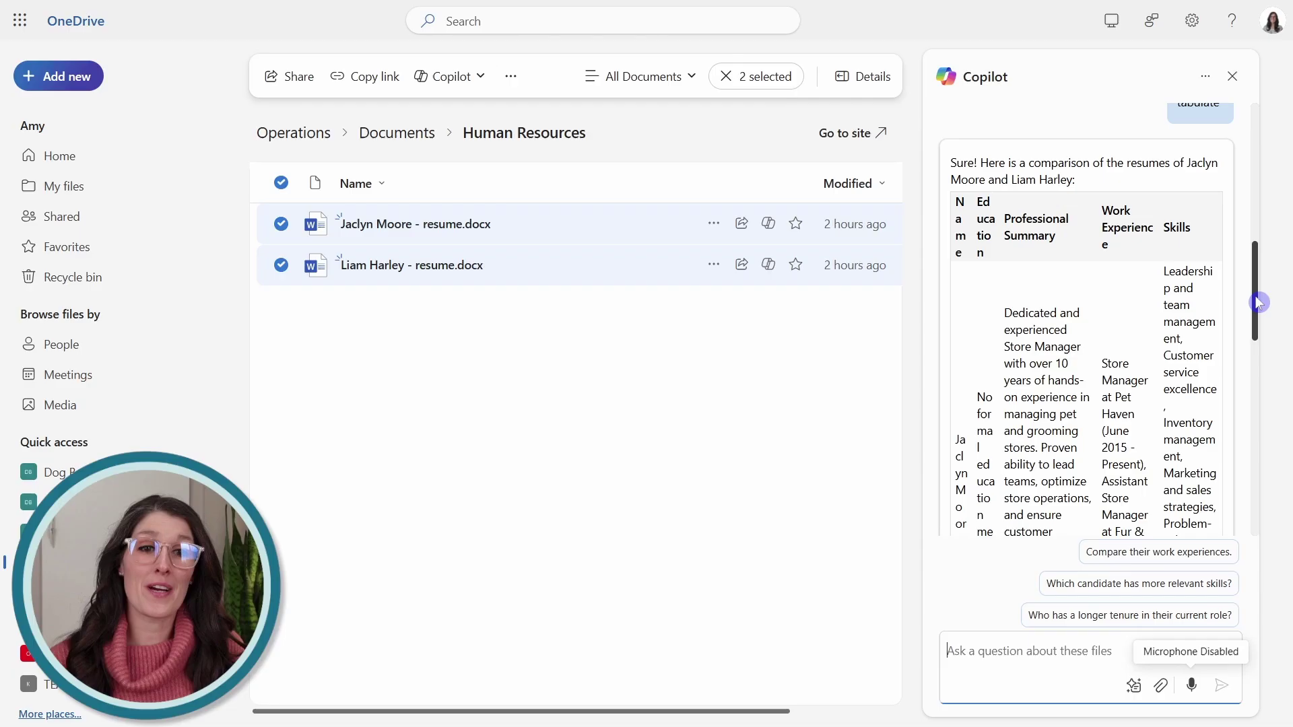
{"action": "left_click_drag", "start_coordinate": [1259, 303], "coordinate": [1259, 326]}
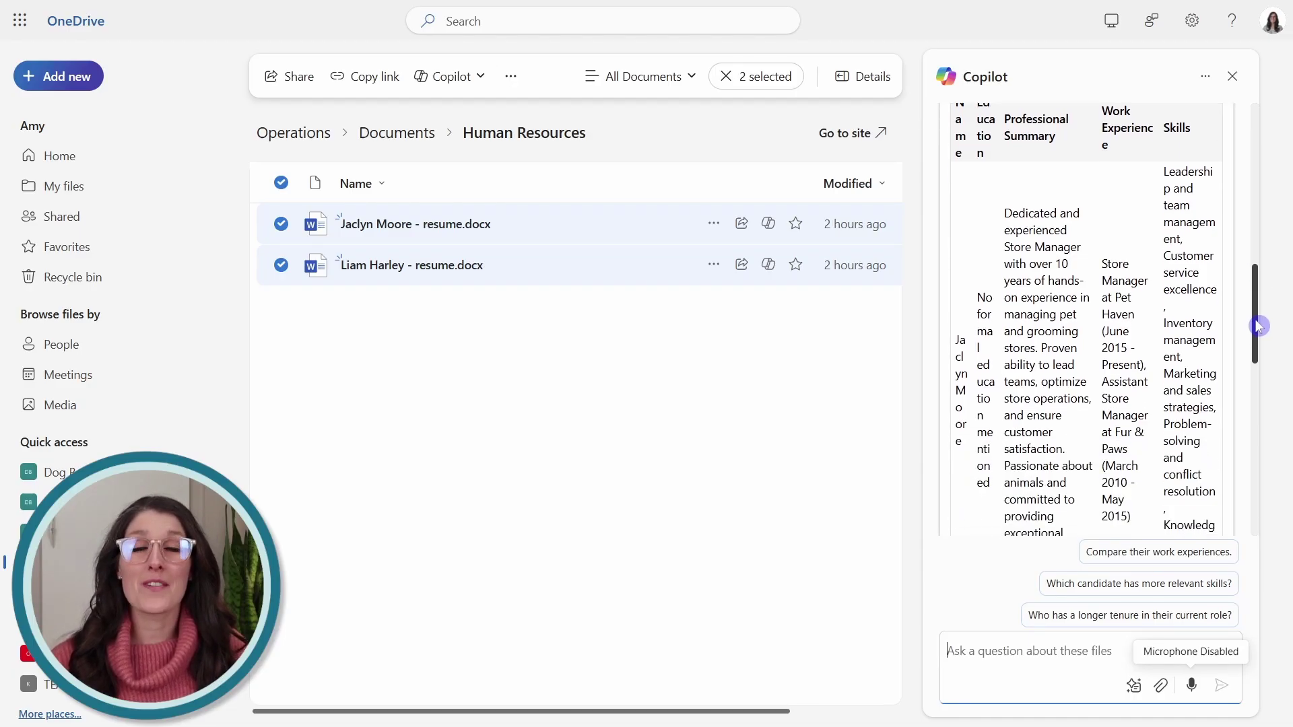
{"action": "left_click_drag", "start_coordinate": [1258, 326], "coordinate": [1258, 314]}
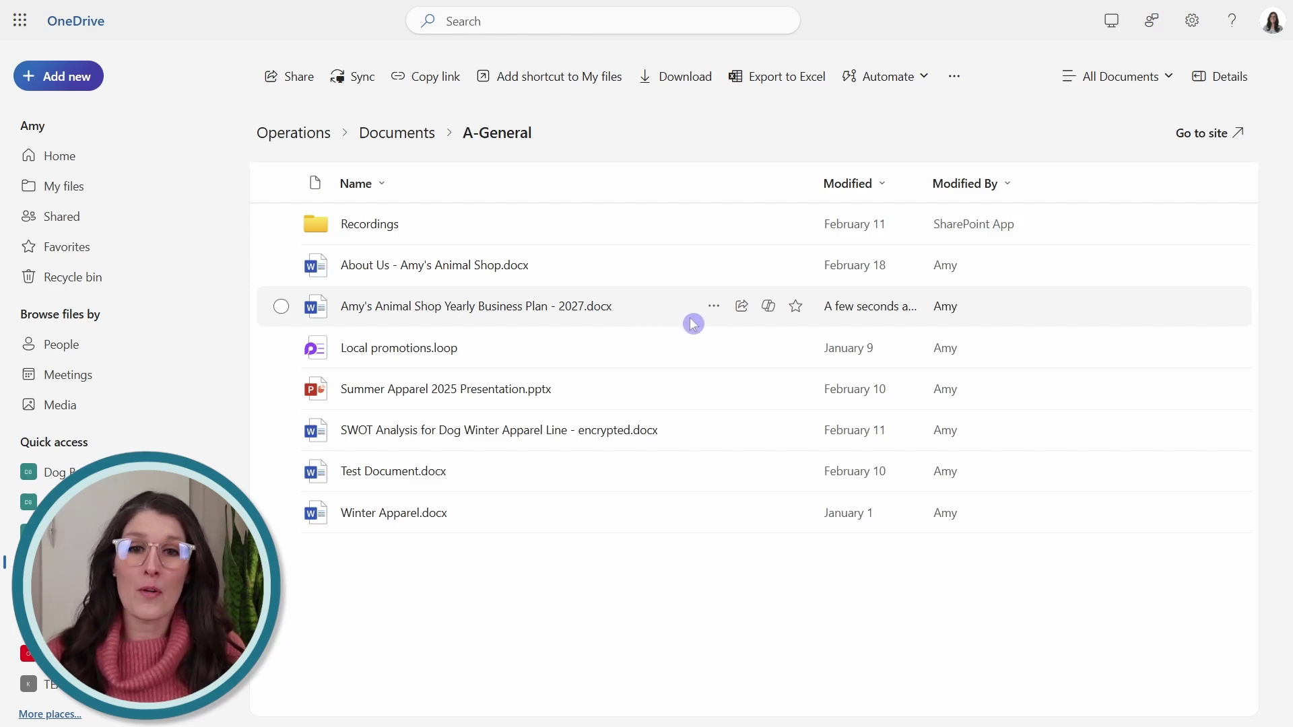
Send Copilot the pasted 2028 plan drafting prompt about Yearly Business Plan - 2027.docx and review the questions.
{"action": "left_click", "coordinate": [769, 308]}
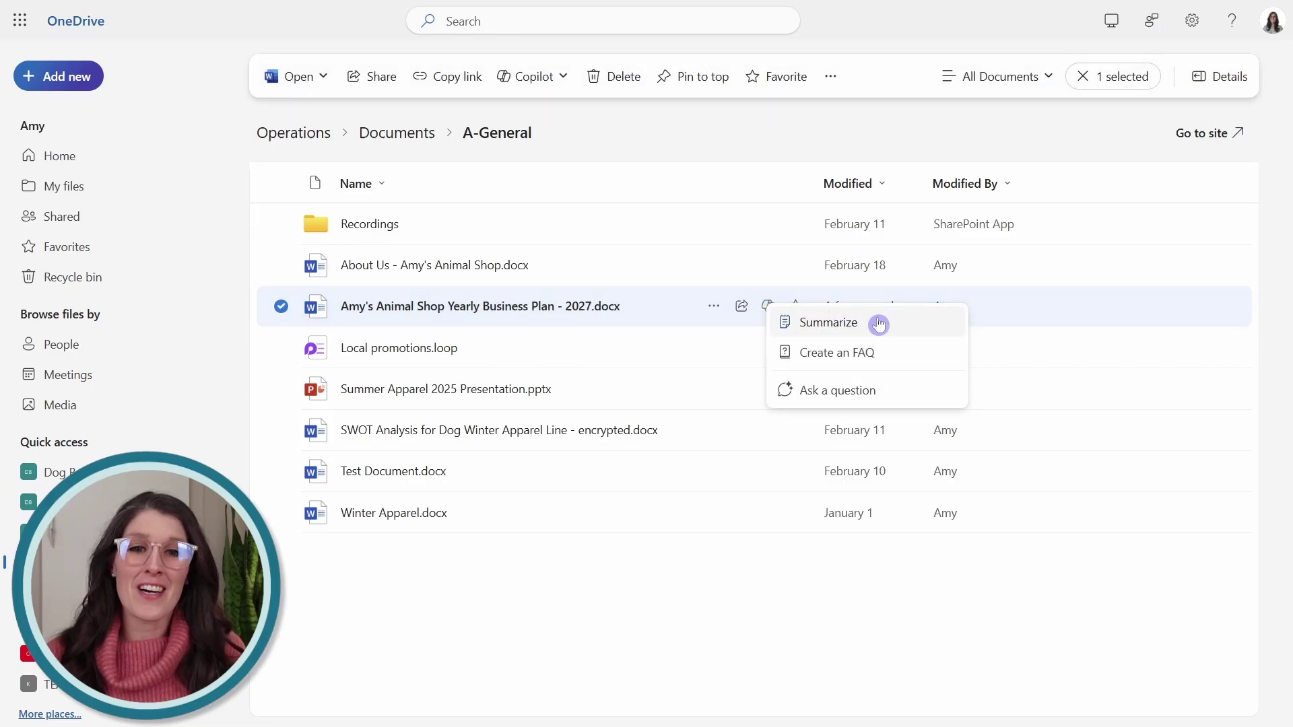
{"action": "left_click", "coordinate": [917, 400]}
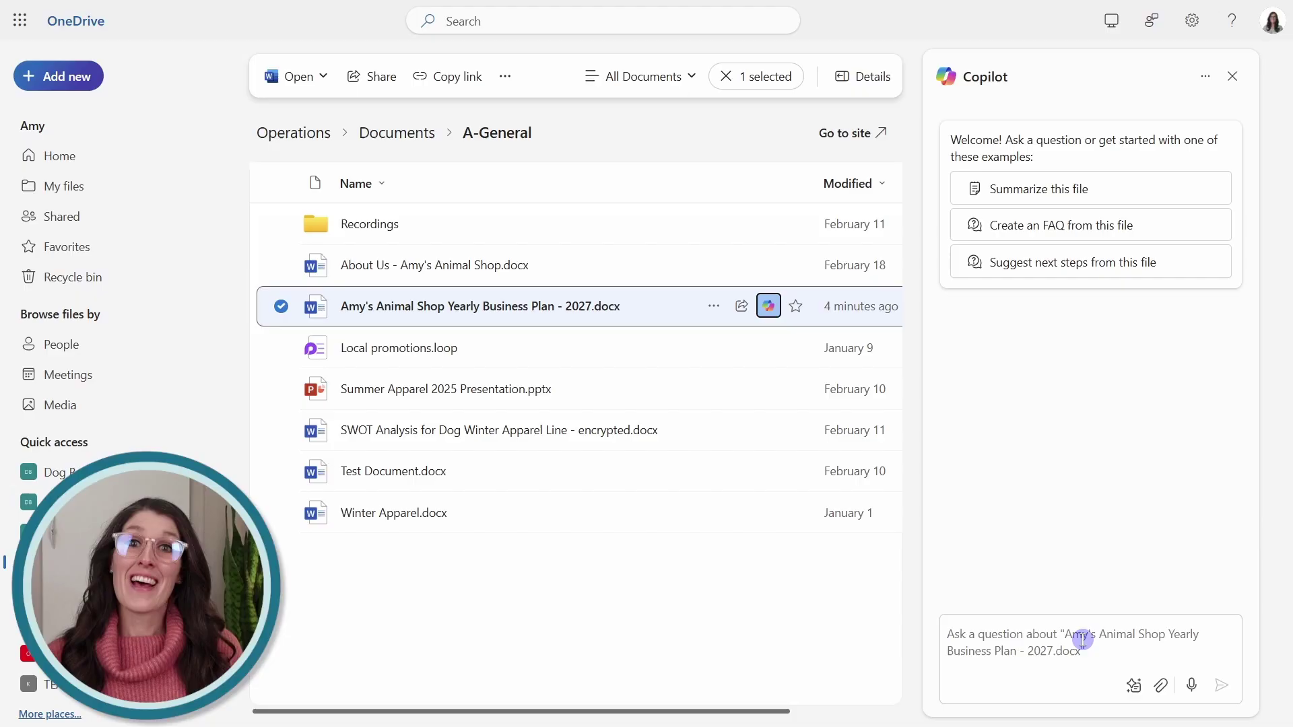
{"action": "left_click", "coordinate": [1082, 640]}
{"action": "type", "text": "i need help drafting a revised business plan for 2028, we want to use the same layout as this document. ask me a series of questions for each section."}
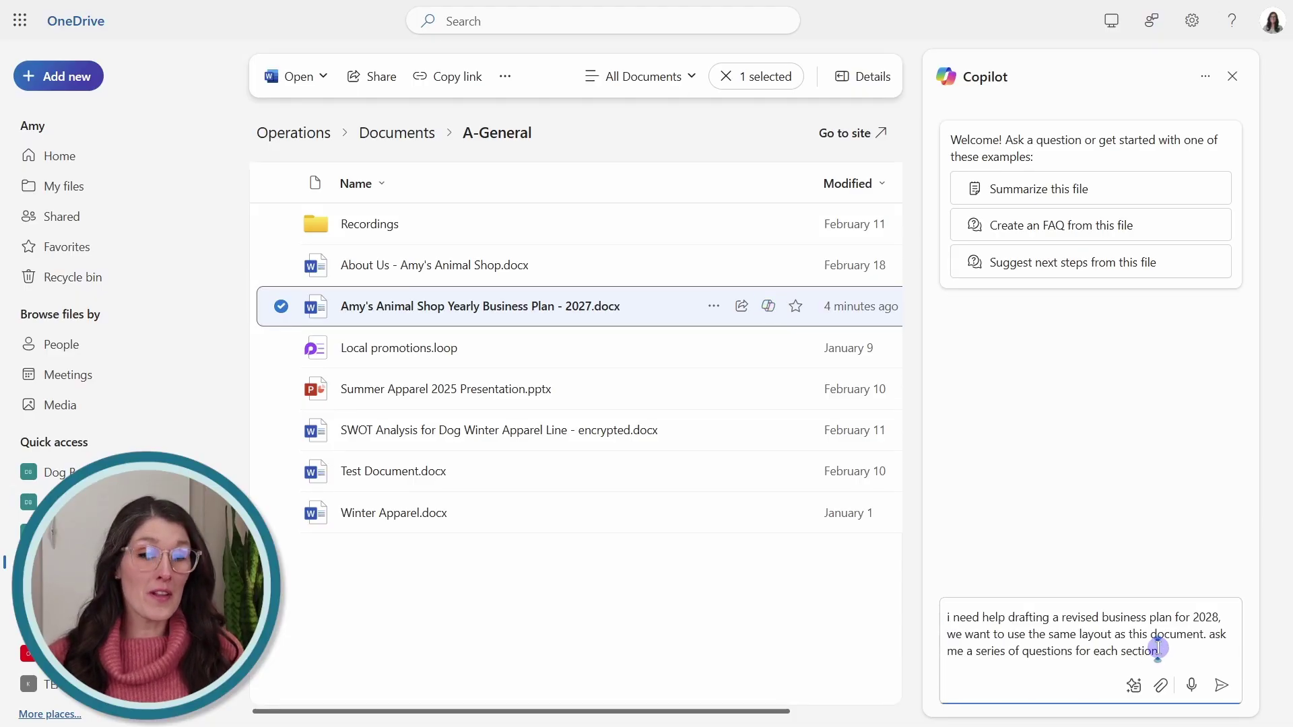
{"action": "key", "text": "Return"}
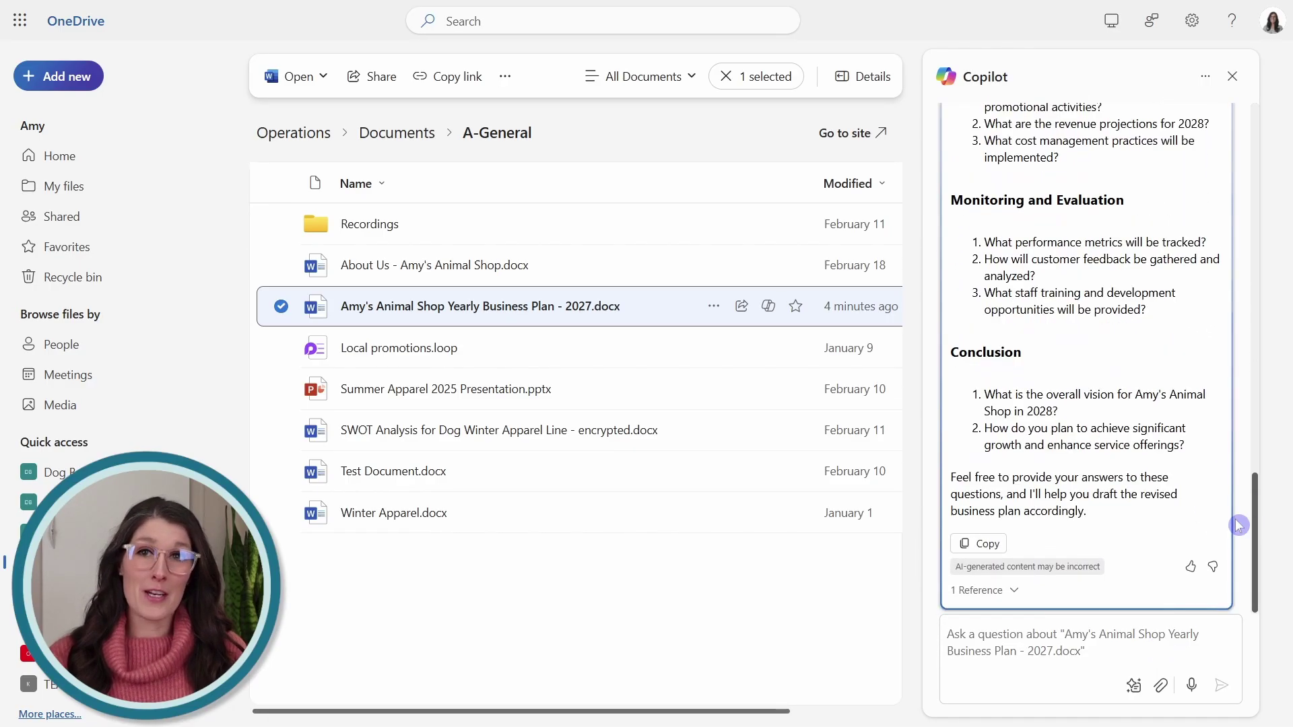
{"action": "scroll", "coordinate": [1234, 520], "scroll_direction": "up", "scroll_amount": 3}
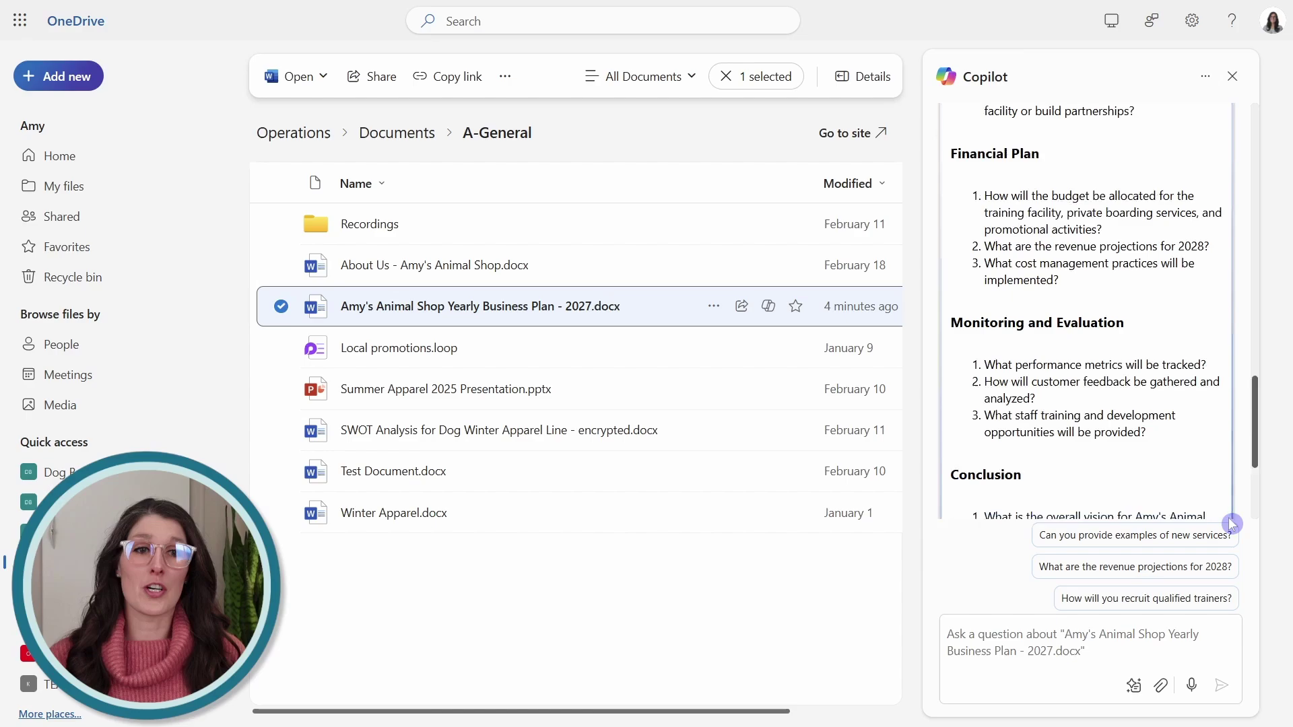
{"action": "left_click_drag", "start_coordinate": [1258, 451], "coordinate": [1269, 212]}
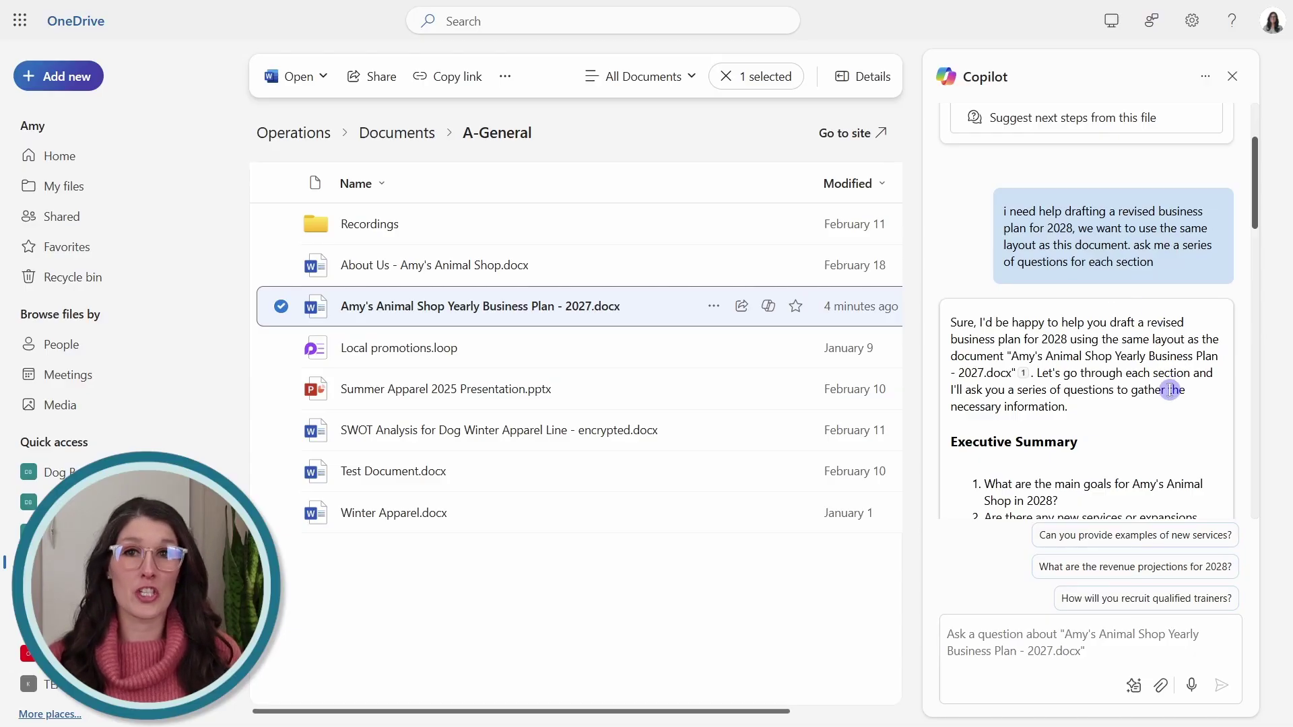
{"action": "scroll", "coordinate": [1170, 391], "scroll_direction": "down", "scroll_amount": 3}
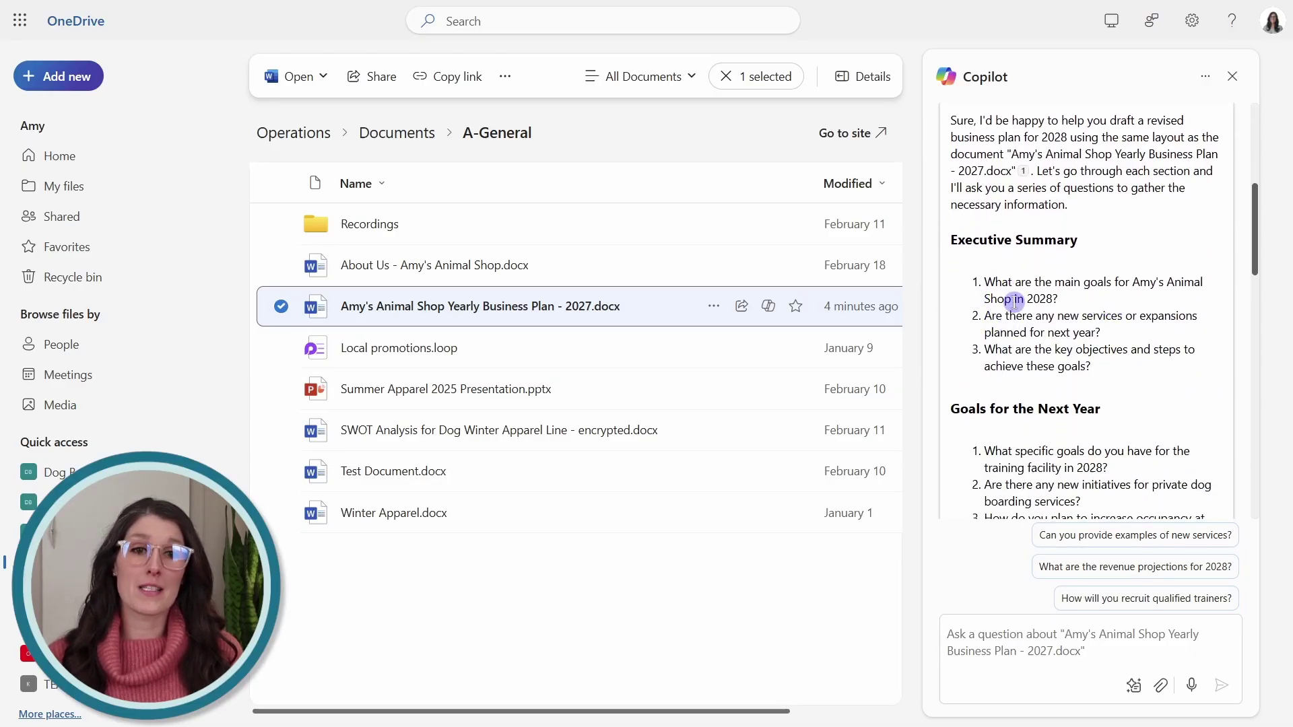